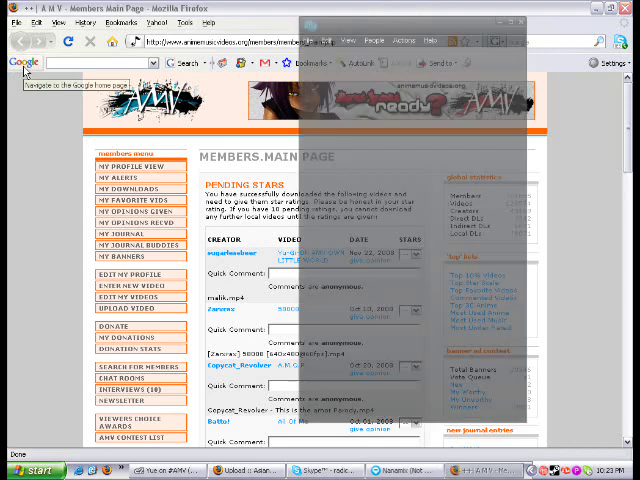
Search Google for AMVAPP and open the AMVapp and AdvancedAVS Pack result.
click(24, 63)
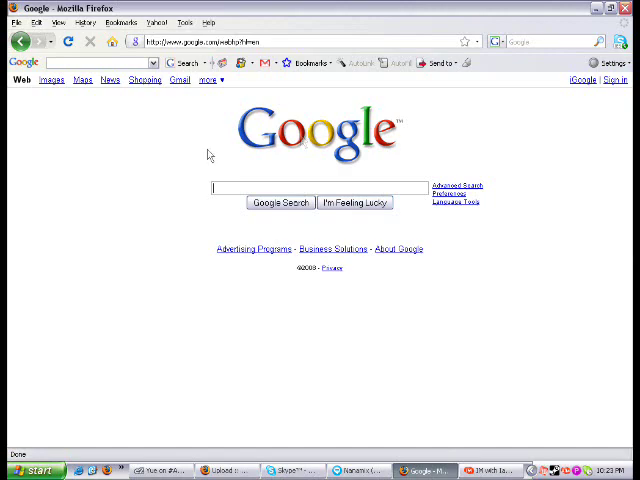
text(AM)
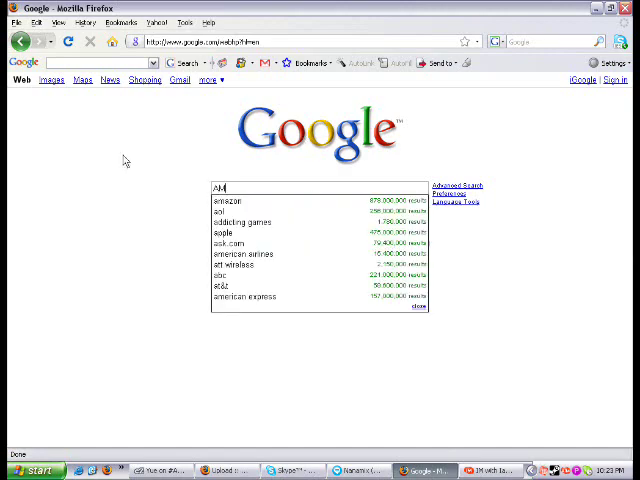
text(VAPP)
key(Return)
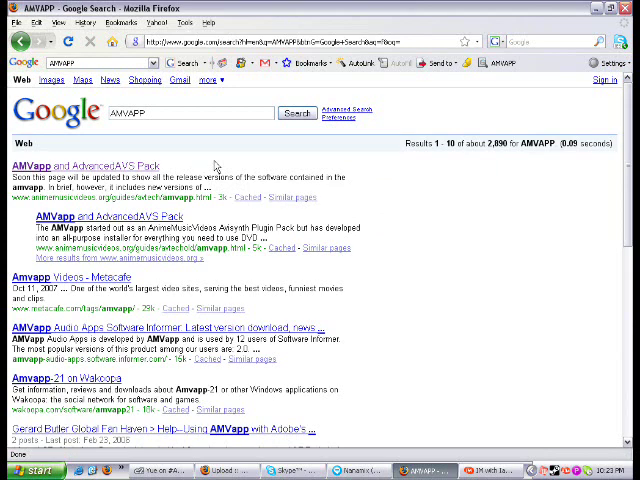
click(90, 166)
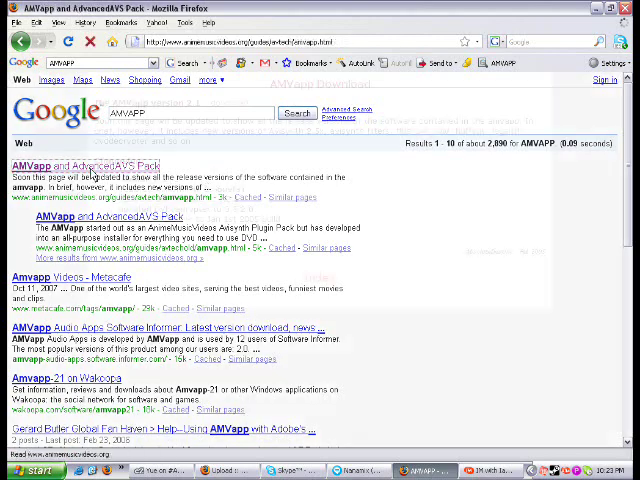
Start the AMVapp installer download, cancel it, and minimise the browser.
click(230, 104)
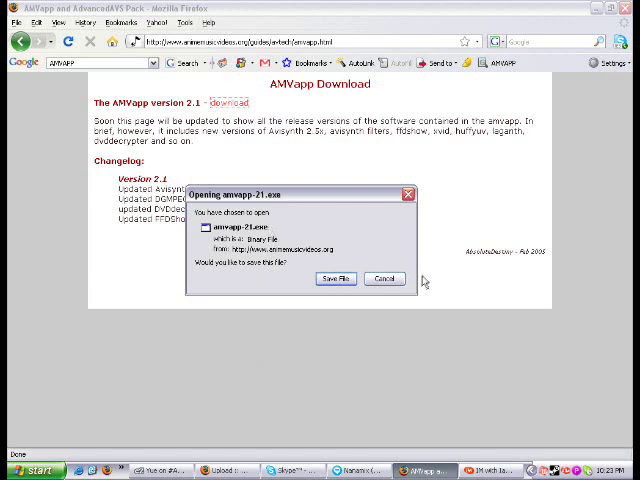
click(385, 278)
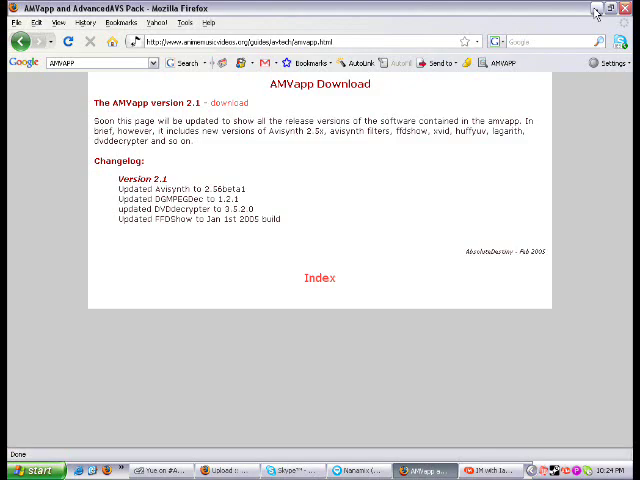
click(596, 10)
click(503, 22)
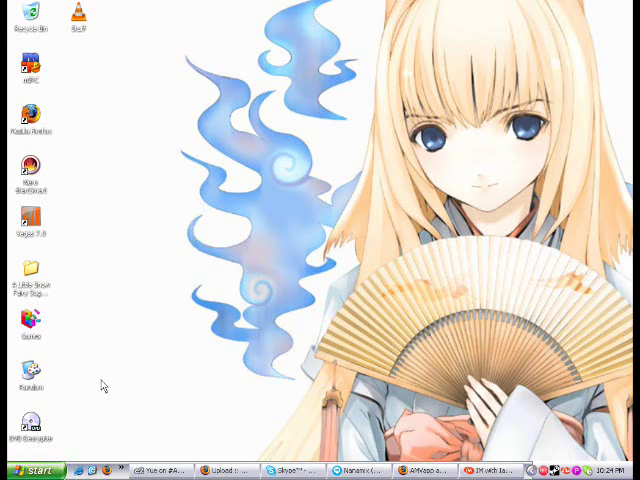
double_click(30, 425)
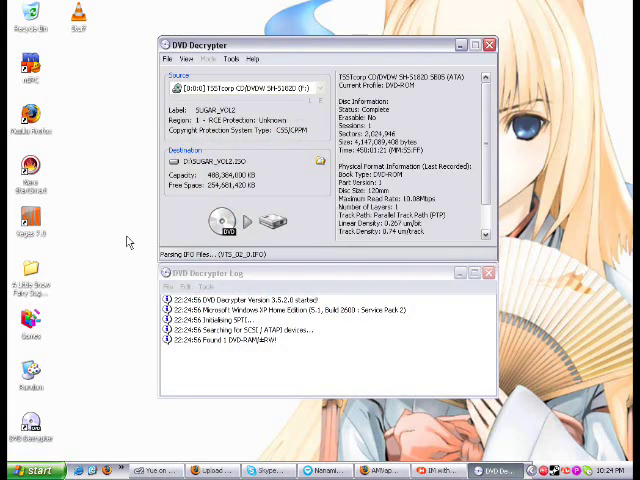
Switch DVD Decrypter to File mode and select only VTS_01_1.VOB.
click(209, 59)
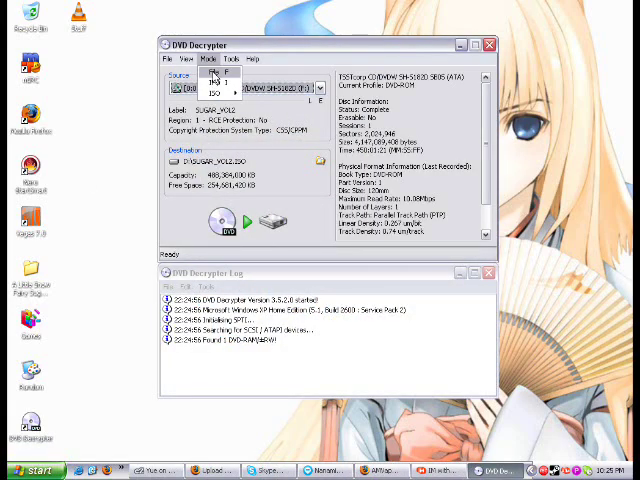
click(216, 82)
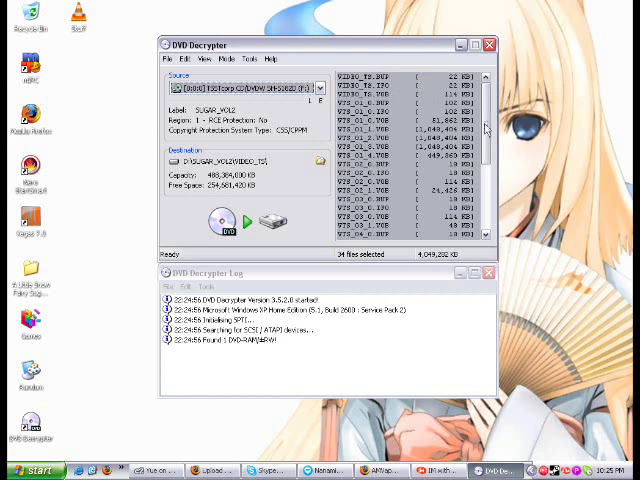
mouse_move(485, 100)
mouse_down()
mouse_move(487, 152)
mouse_move(486, 80)
mouse_up()
click(414, 130)
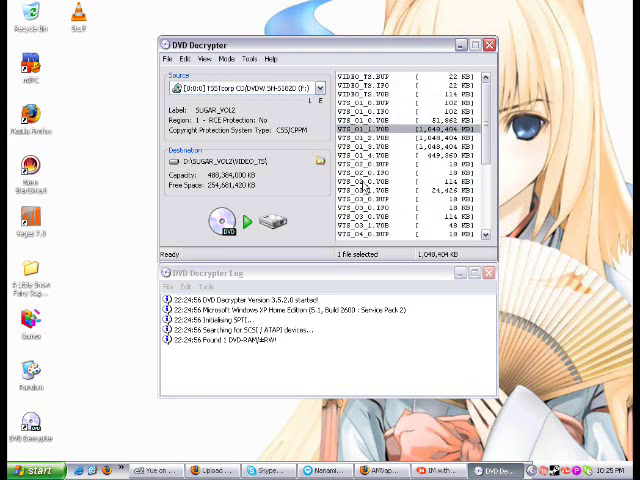
drag(488, 110, 488, 165)
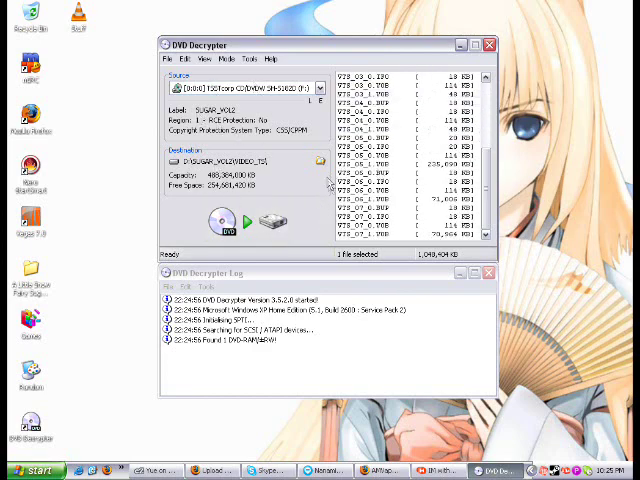
drag(488, 100, 488, 80)
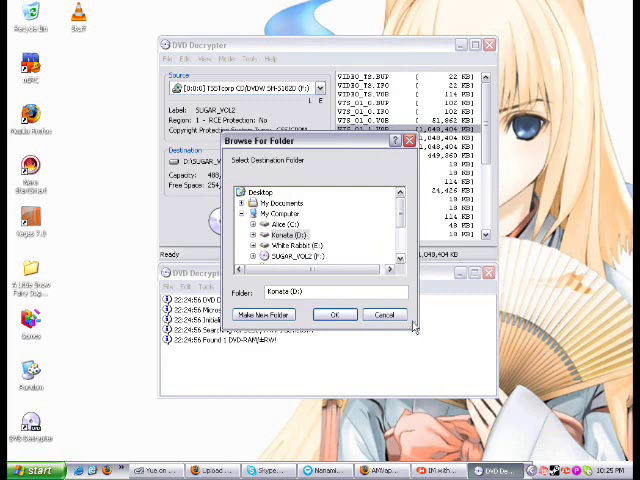
Enlarge the Browse For Folder dialog to see the drives, then cancel it unchanged.
drag(413, 327, 422, 448)
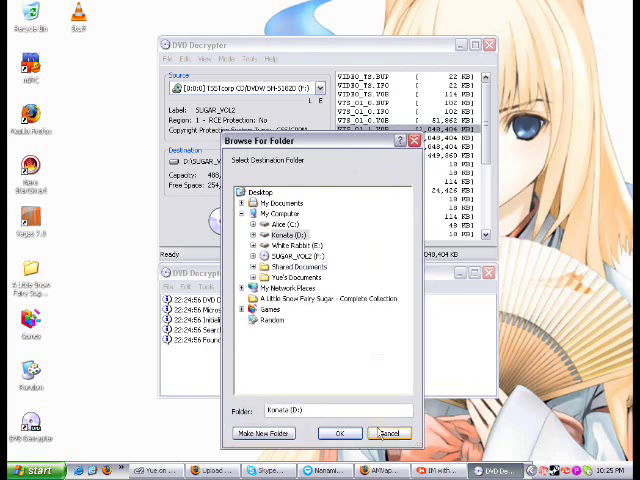
click(389, 433)
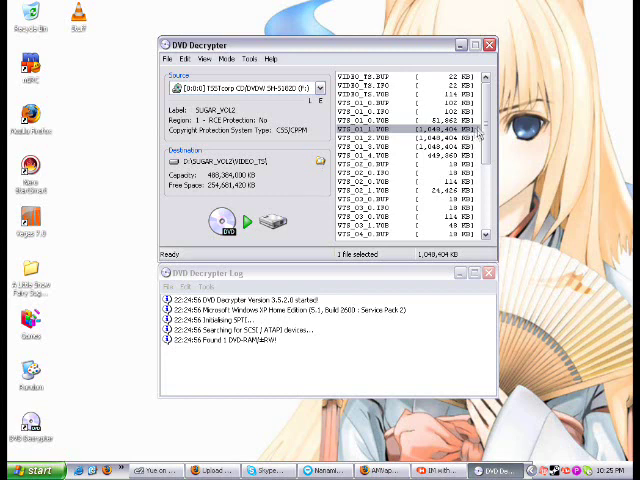
Try out selections over the first VTS_01 VOB files, ending with VTS_01_4.VOB alone.
drag(440, 130, 467, 150)
shift+click(450, 156)
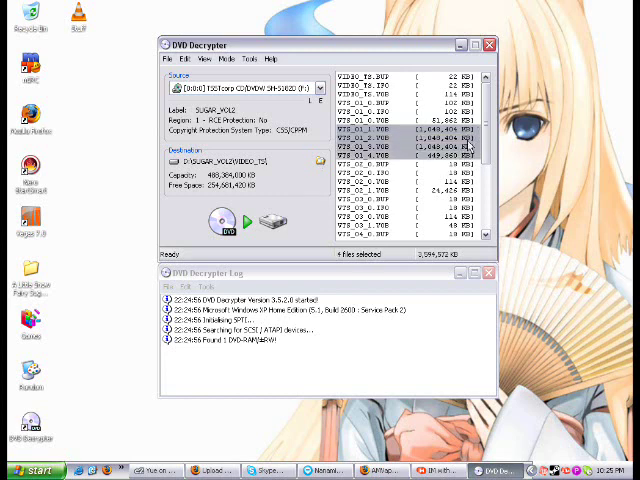
click(441, 147)
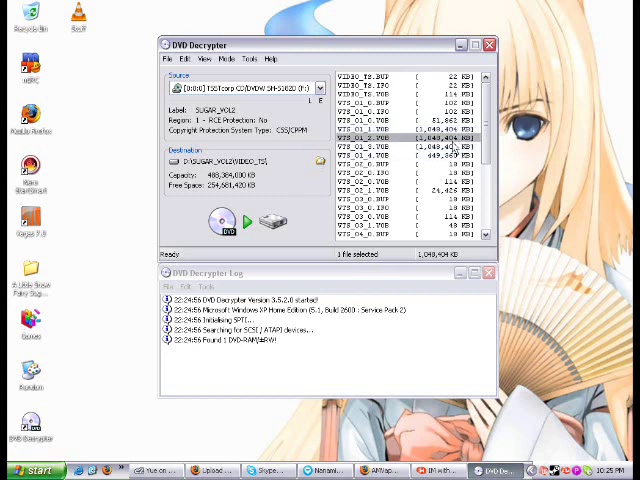
click(470, 157)
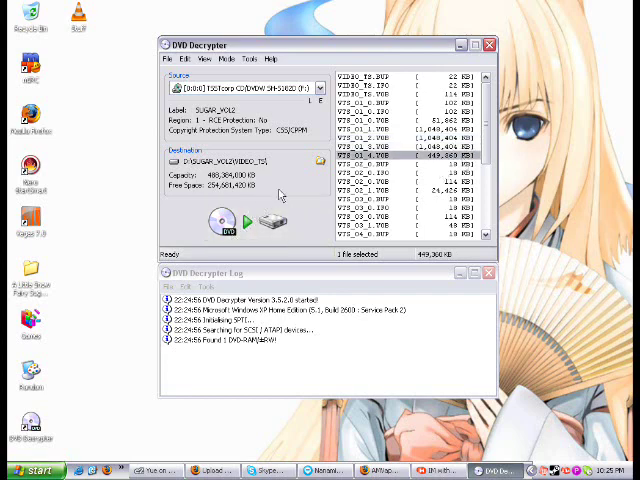
scroll(420, 158, down, 4)
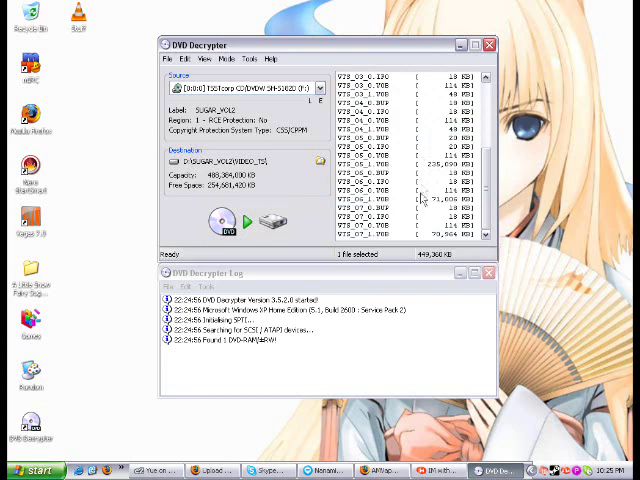
scroll(420, 158, up, 4)
scroll(395, 160, up, 3)
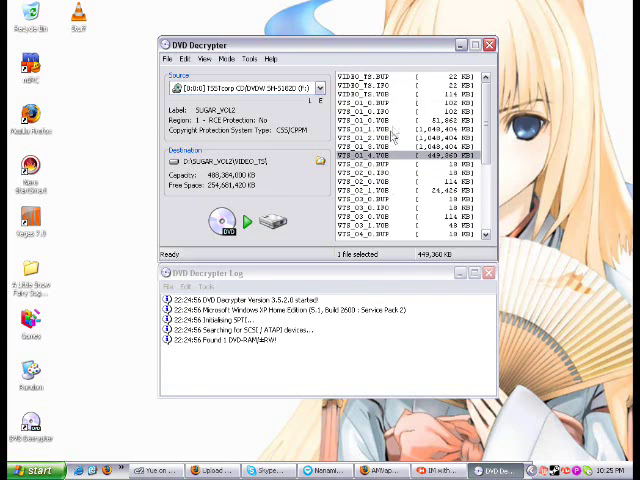
Check sizes of VTS_01_2–4, VTS_02_1 and VTS_05_1, then select VTS_01_1 through VTS_01_4.
click(382, 137)
click(381, 148)
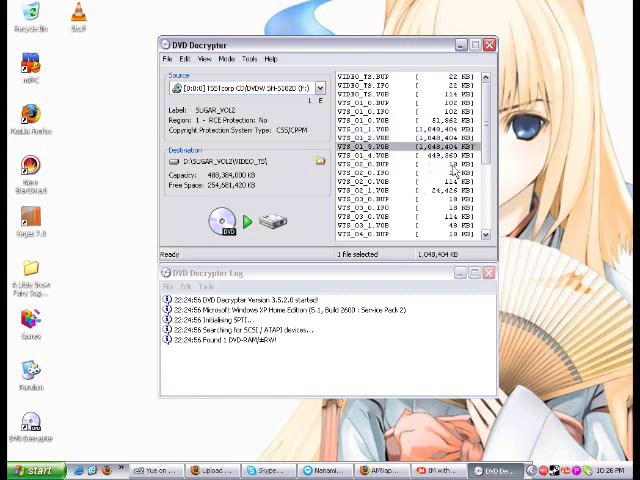
click(420, 156)
click(451, 189)
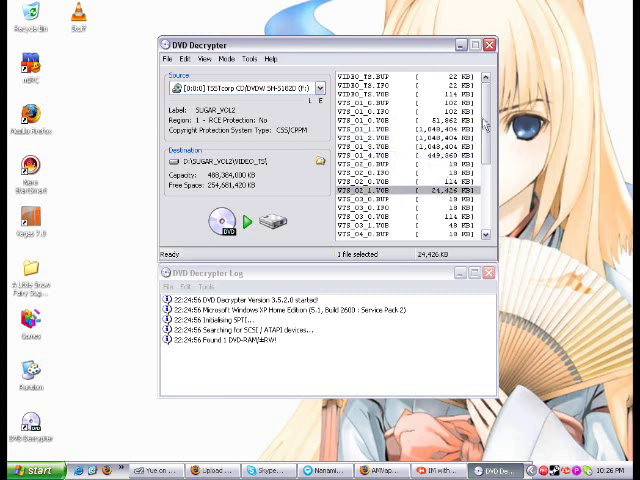
mouse_move(486, 120)
mouse_down()
mouse_move(486, 200)
mouse_move(486, 86)
mouse_up()
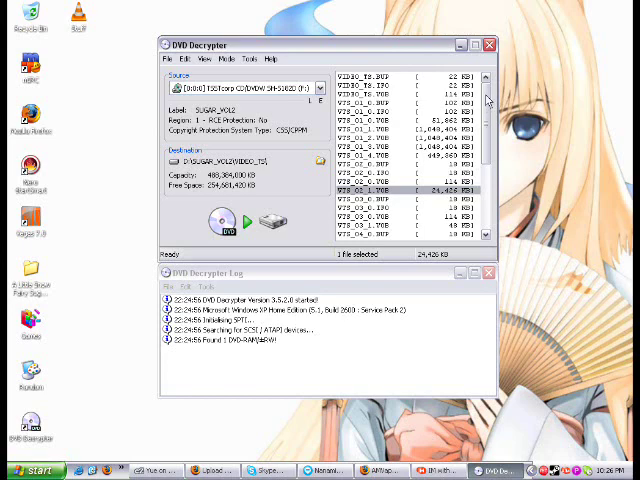
drag(487, 128, 489, 170)
drag(490, 140, 490, 90)
drag(490, 90, 490, 115)
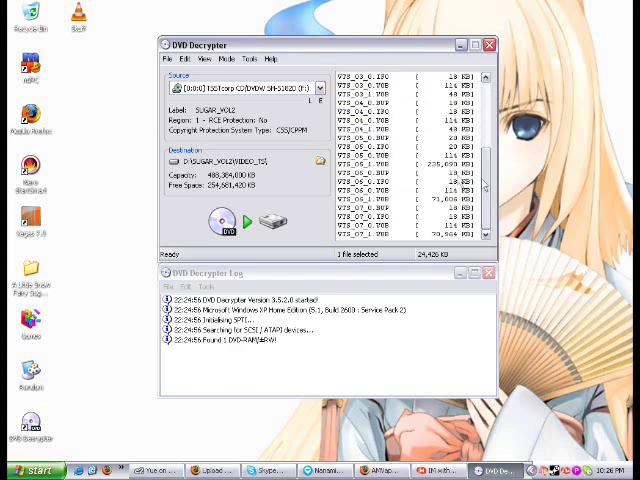
click(396, 164)
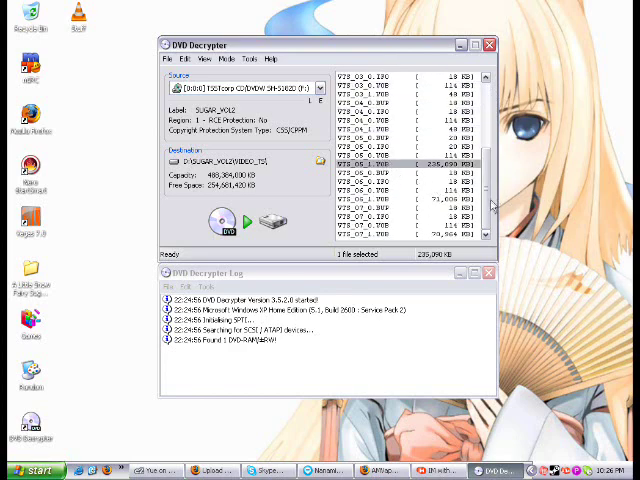
drag(490, 130, 490, 90)
drag(430, 128, 428, 155)
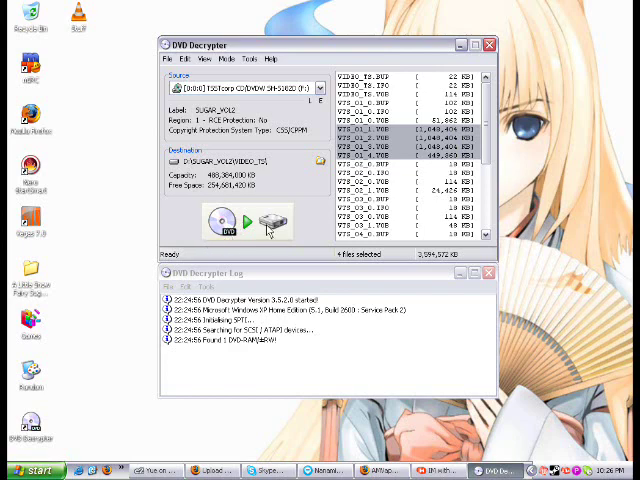
Start decrypting the VTS_01 files, abort the rip, and close DVD Decrypter.
click(272, 222)
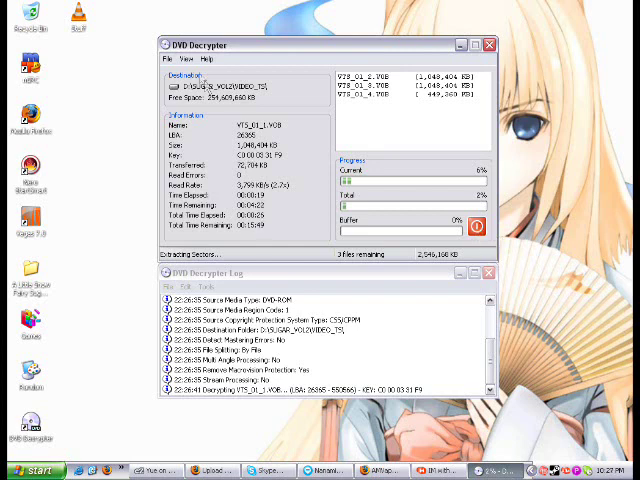
click(476, 226)
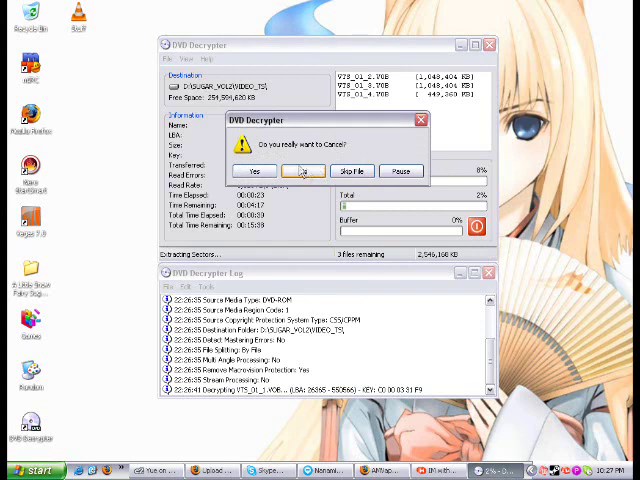
click(303, 171)
click(296, 274)
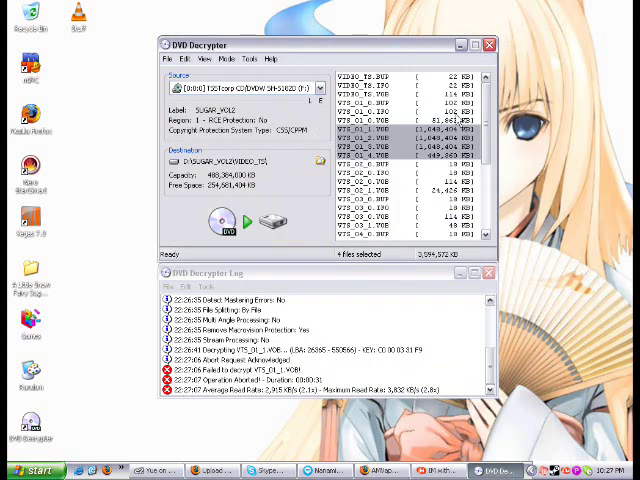
click(490, 46)
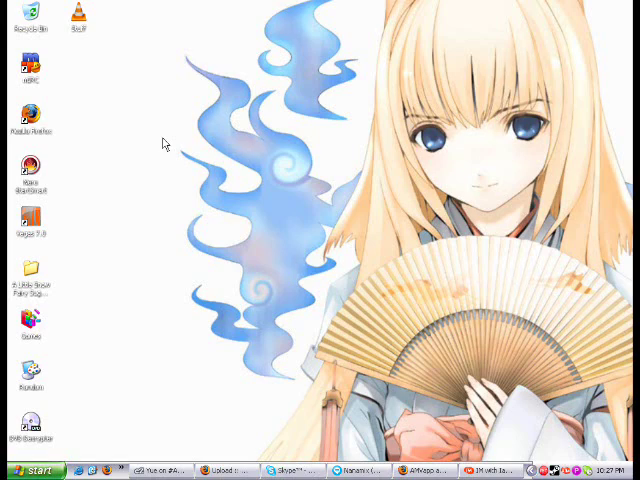
key(super)
Open the VIDEO_TS folder inside Karas on Alice (C:).
click(153, 274)
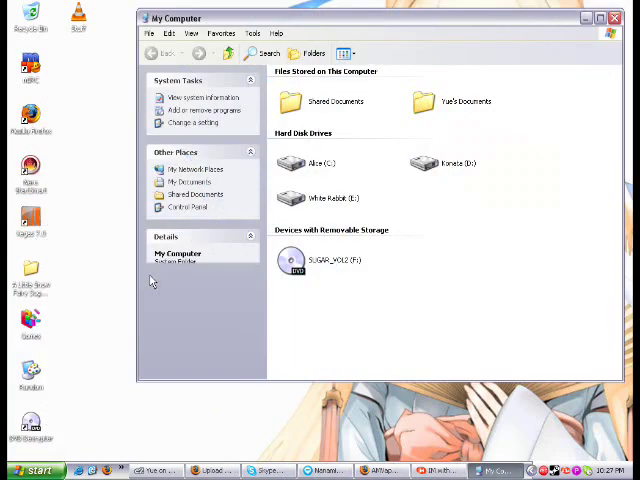
double_click(293, 164)
double_click(290, 193)
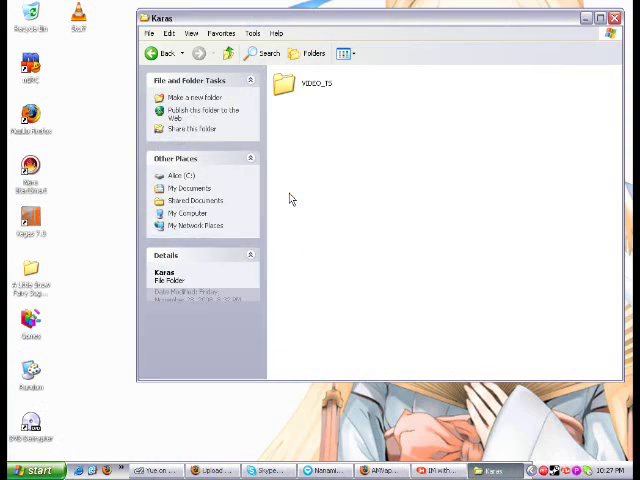
double_click(284, 88)
Inspect the details of the ripped files VTS_01_2 through VTS_01_5.VOB.
mouse_move(482, 247)
mouse_down()
mouse_move(342, 153)
mouse_move(463, 211)
mouse_up()
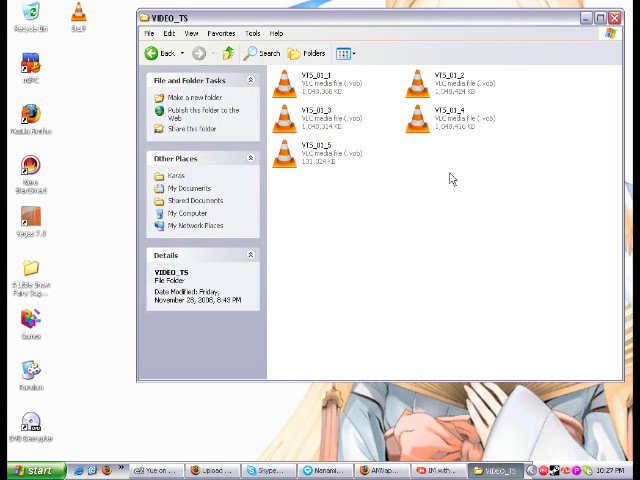
click(418, 86)
click(288, 124)
click(418, 120)
click(290, 158)
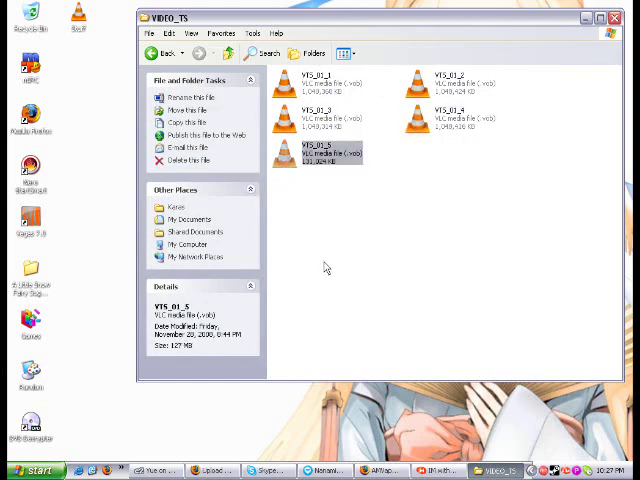
click(467, 261)
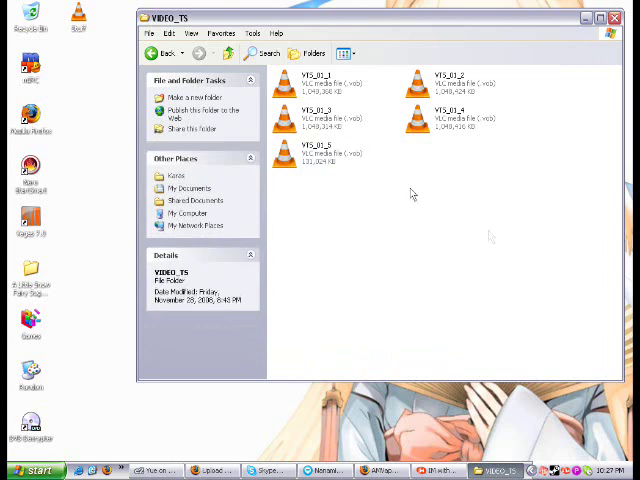
drag(543, 246, 371, 241)
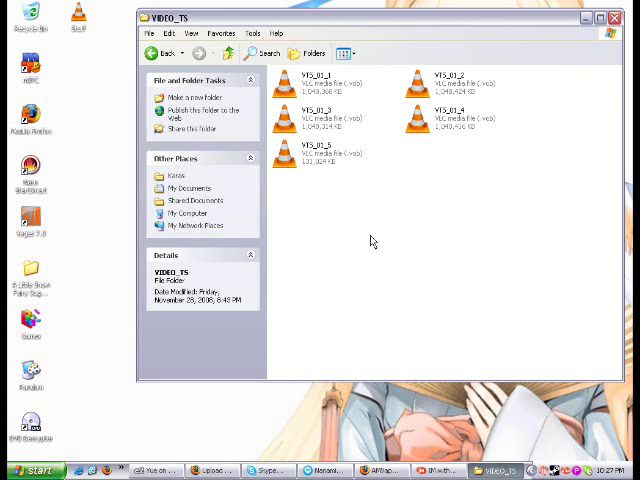
click(35, 470)
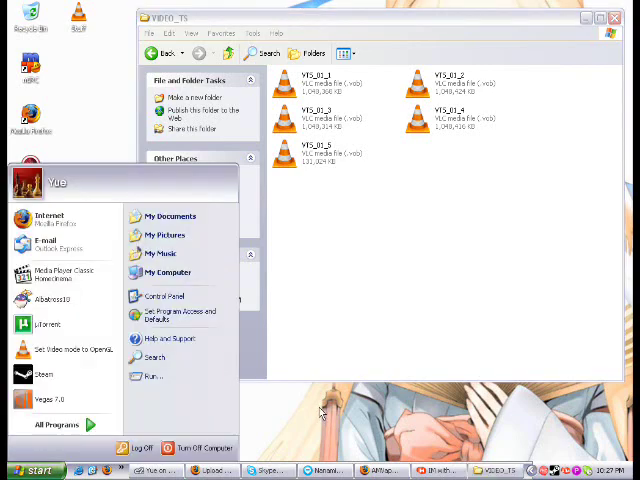
click(123, 385)
key(super)
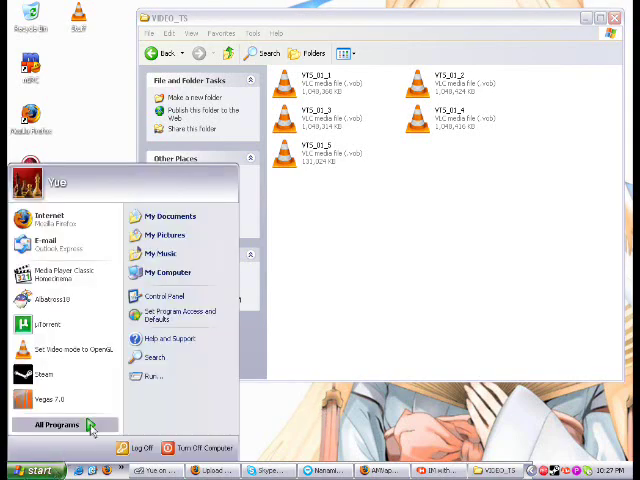
click(87, 424)
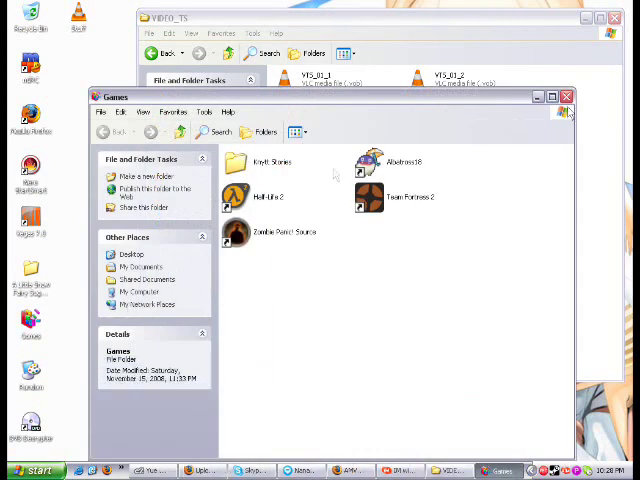
click(566, 97)
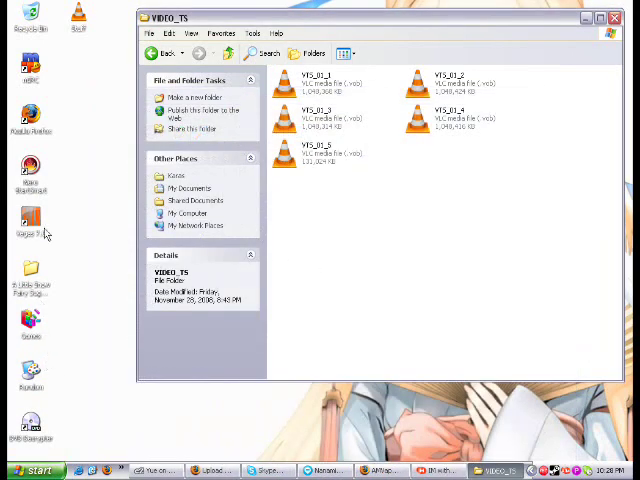
double_click(41, 369)
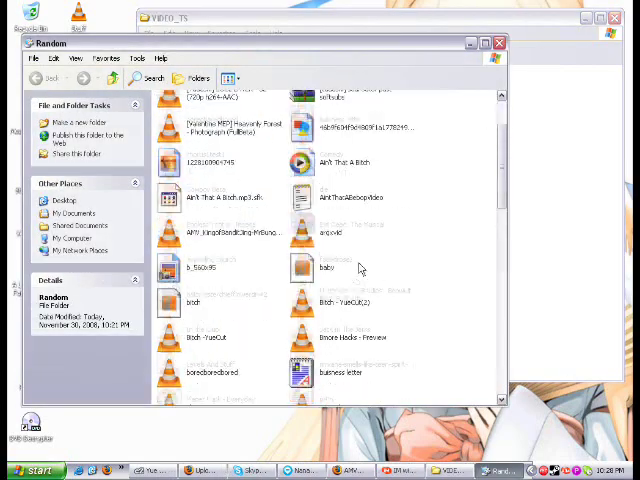
scroll(360, 265, down, 5)
scroll(360, 265, down, 5)
click(332, 243)
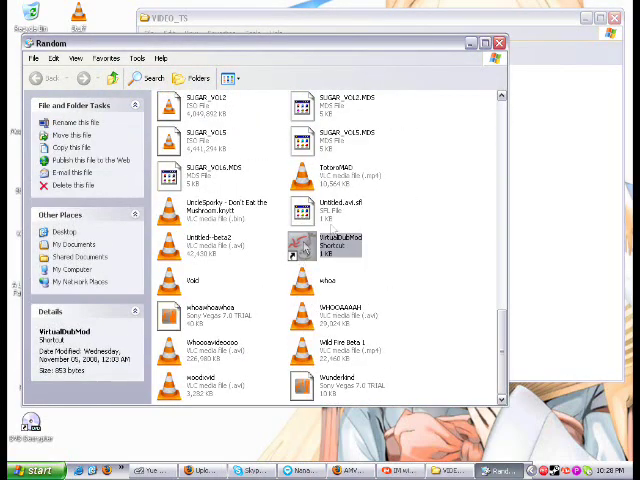
click(500, 44)
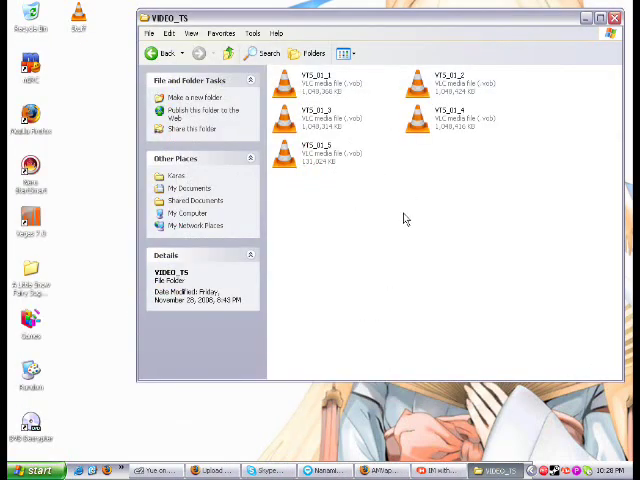